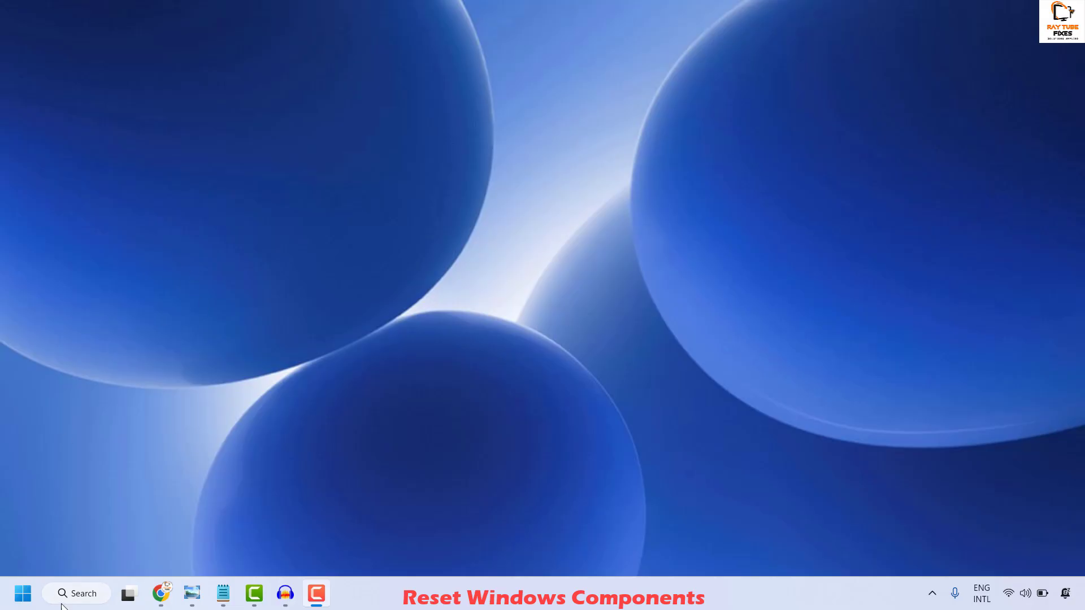
Search for 'command' and run Command Prompt as administrator
{"action": "left_click", "coordinate": [79, 593]}
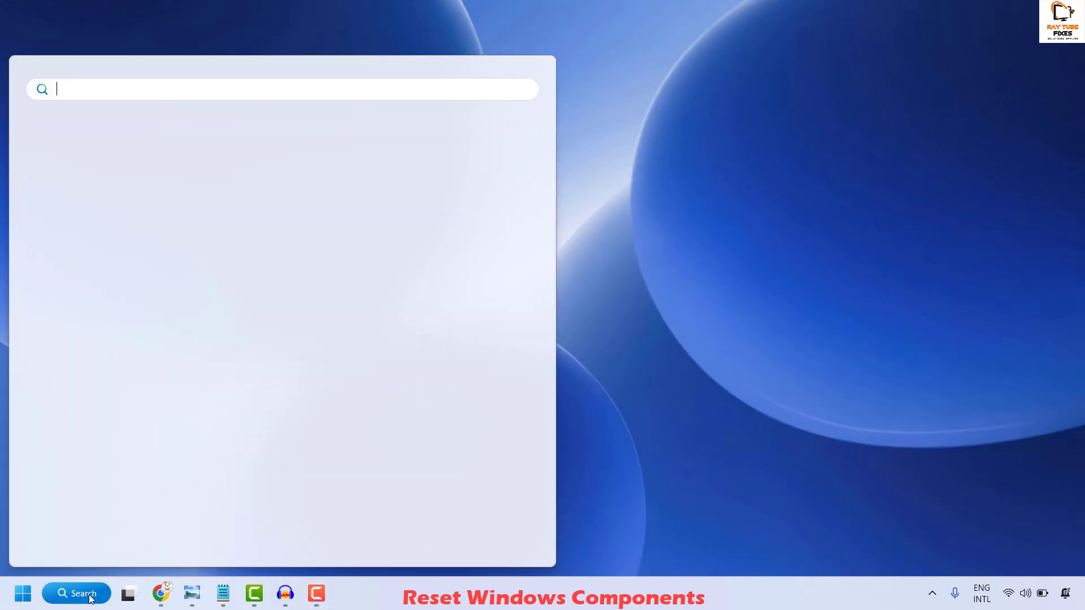
{"action": "type", "text": "command"}
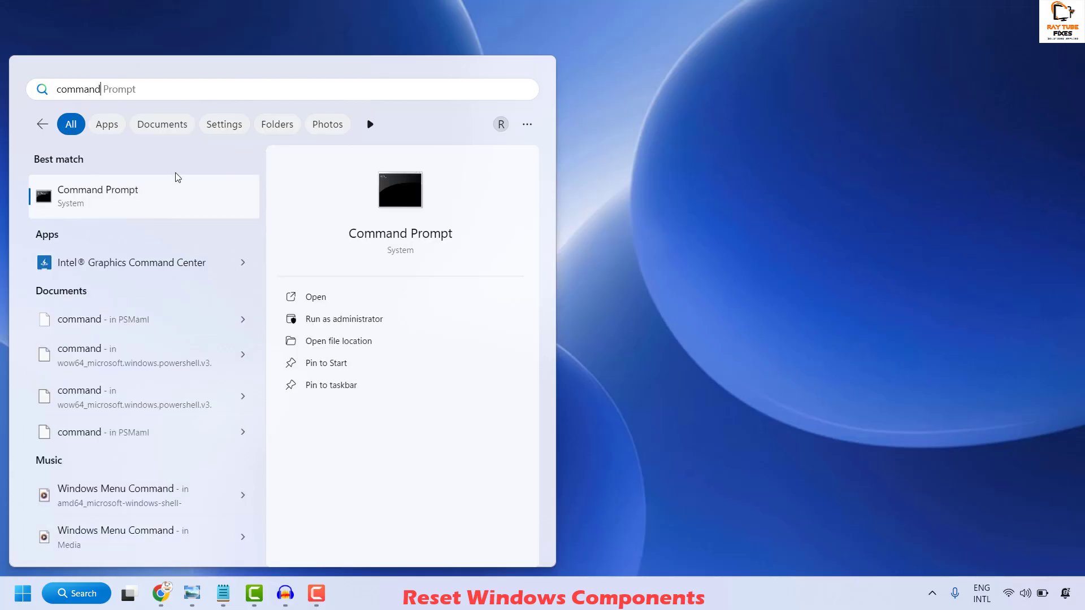
{"action": "right_click", "coordinate": [110, 195]}
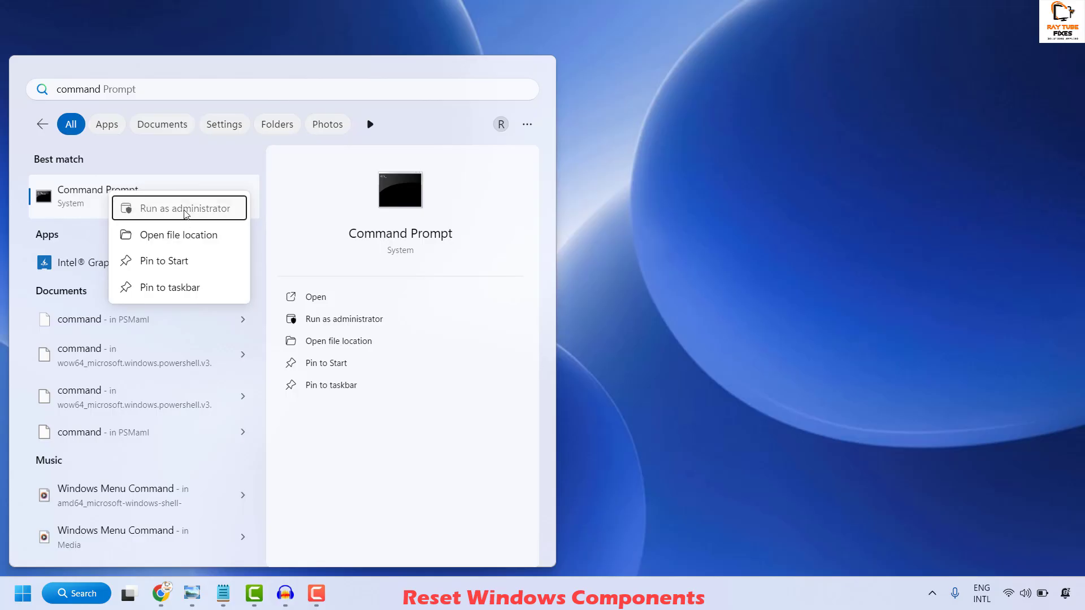
{"action": "key", "text": "Escape"}
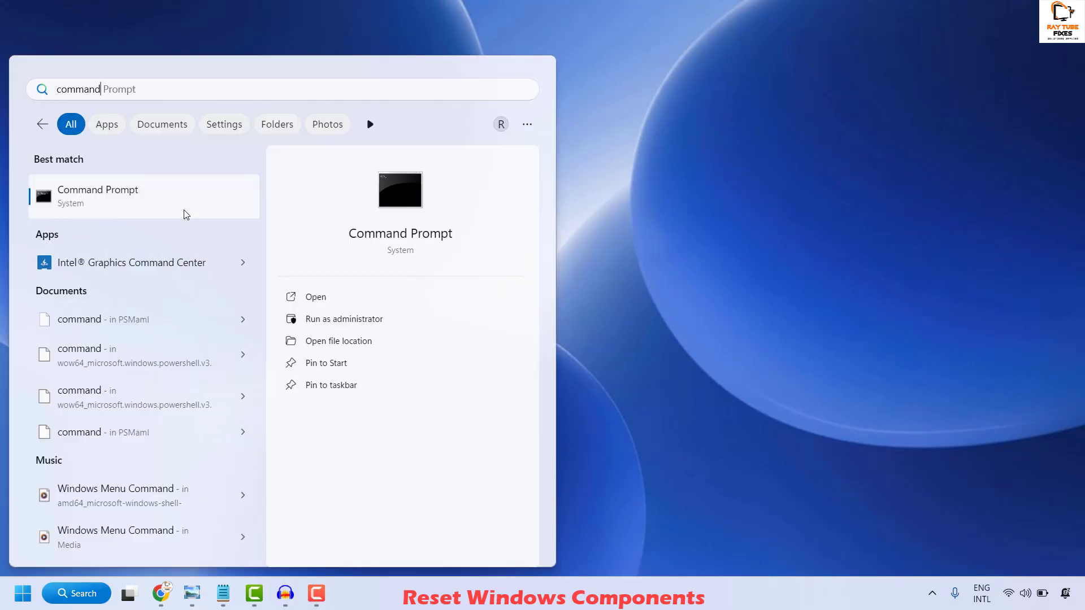
{"action": "right_click", "coordinate": [184, 214]}
{"action": "left_click", "coordinate": [184, 209]}
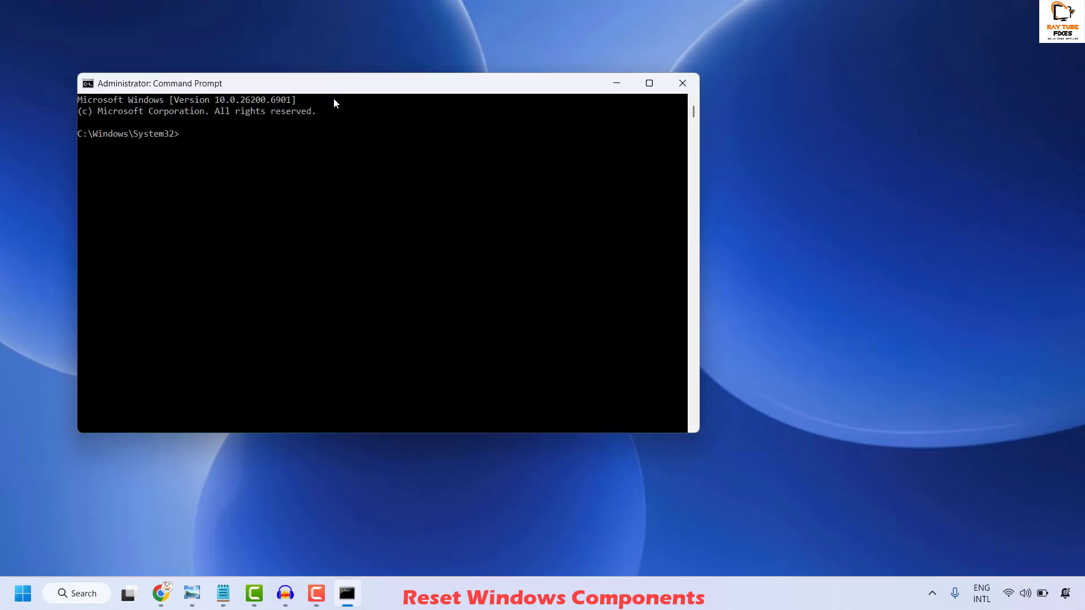
Copy the net stop, ren and net start reset command lines from Notepad
{"action": "left_click_drag", "start_coordinate": [333, 85], "coordinate": [509, 143]}
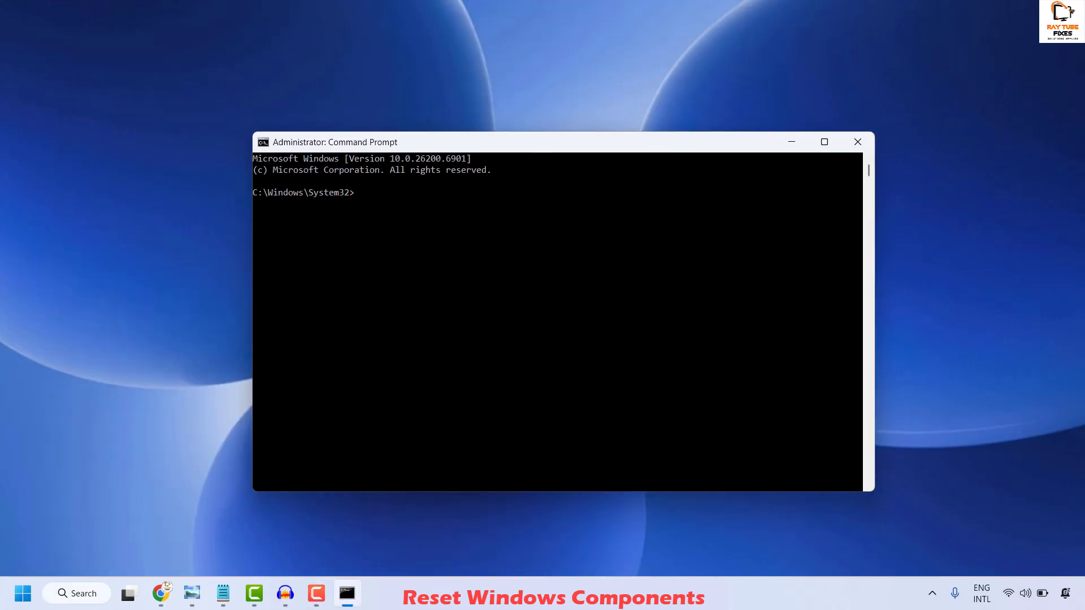
{"action": "key", "text": "alt+Tab"}
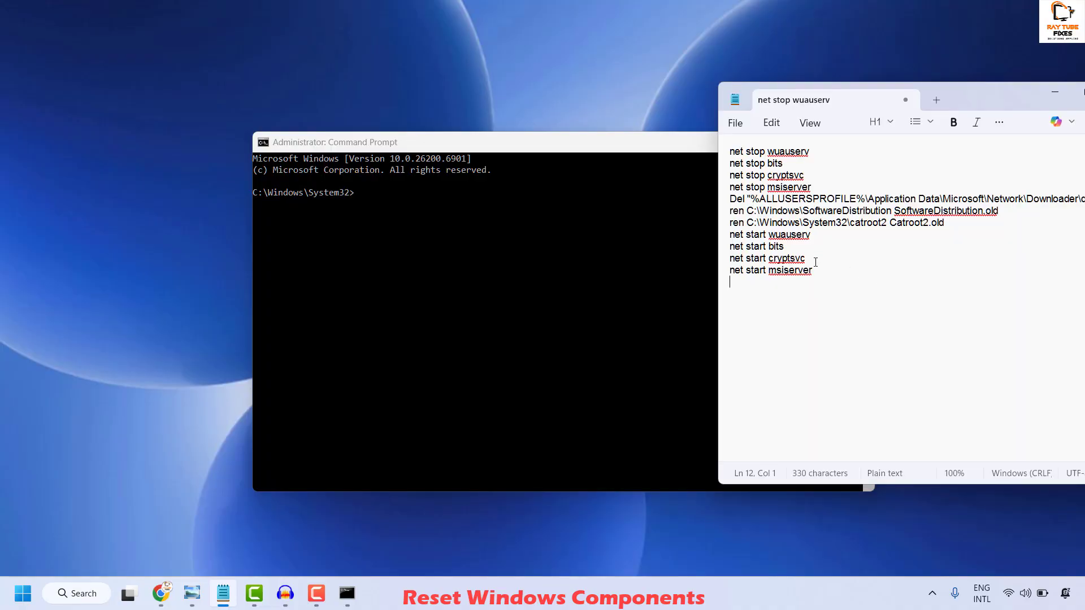
{"action": "left_click_drag", "start_coordinate": [818, 280], "coordinate": [730, 150]}
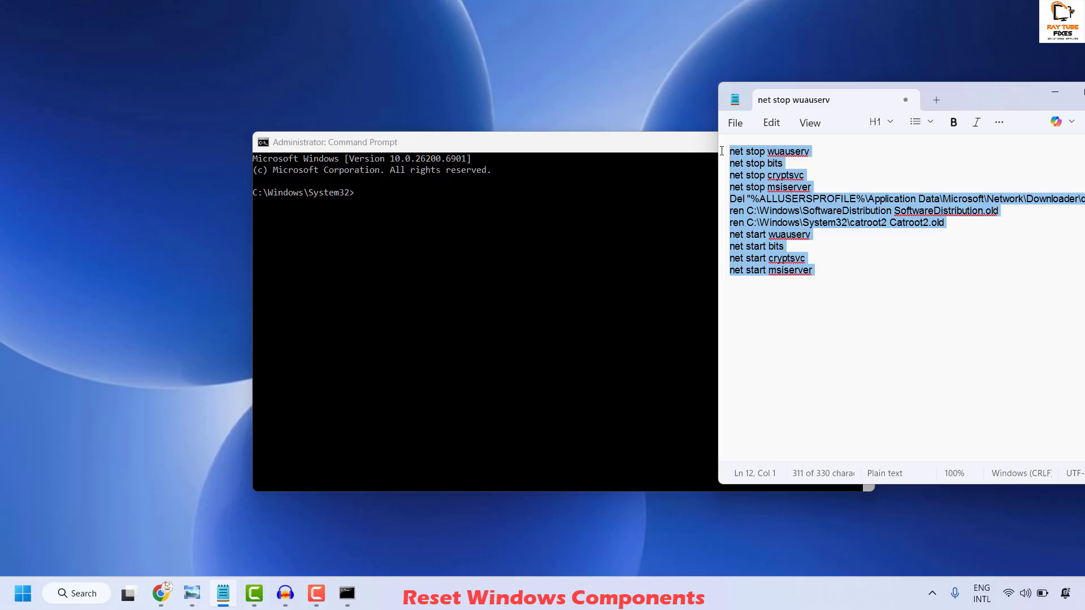
{"action": "right_click", "coordinate": [763, 180]}
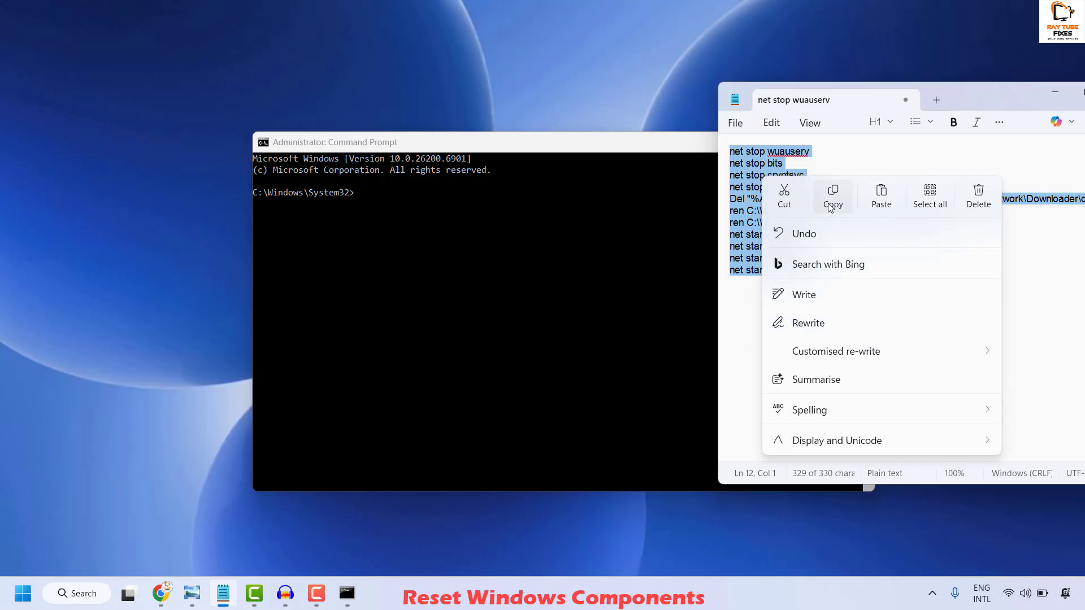
{"action": "left_click", "coordinate": [832, 199]}
Paste and run the reset commands in the elevated console, restarting the update services
{"action": "left_click", "coordinate": [539, 142]}
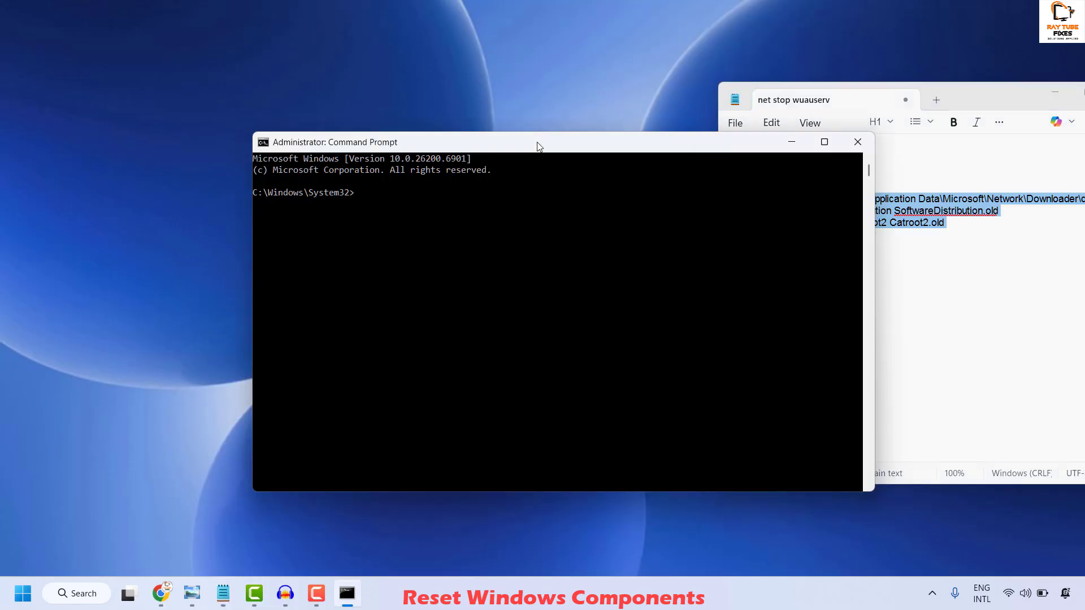
{"action": "right_click", "coordinate": [359, 193]}
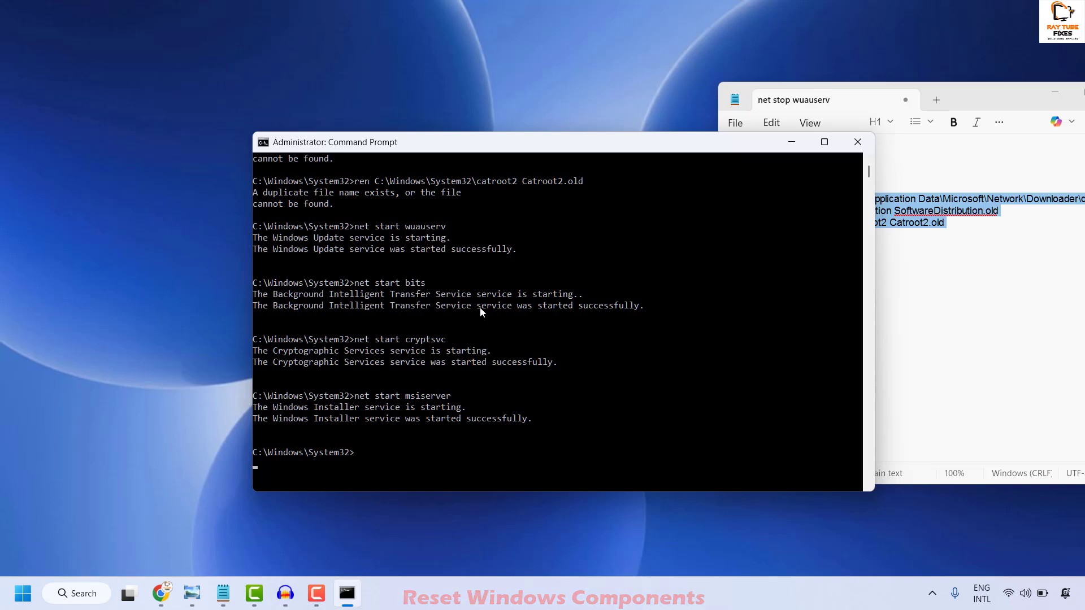
{"action": "key", "text": "Return"}
{"action": "scroll", "coordinate": [342, 438], "scroll_direction": "down", "scroll_amount": 1}
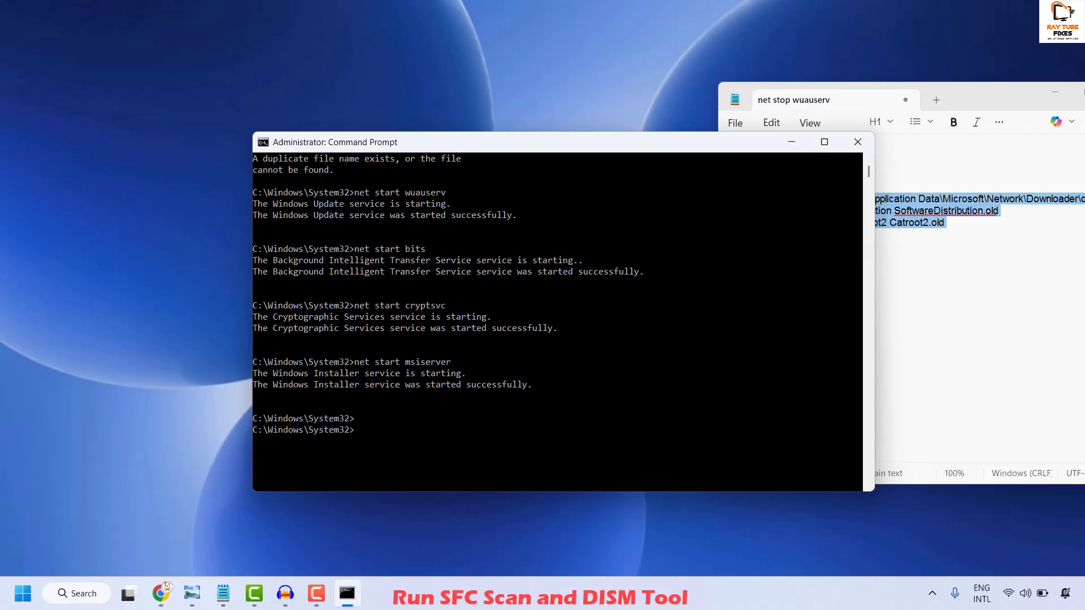
{"action": "key", "text": "super+1"}
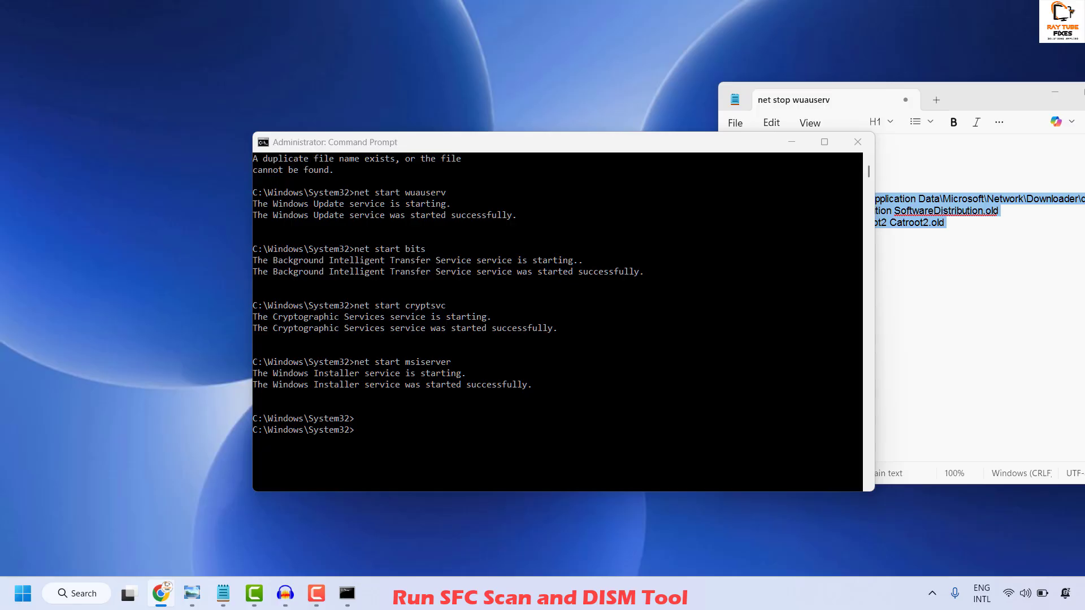
{"action": "left_click", "coordinate": [368, 433]}
{"action": "type", "text": "sfc /scannow"}
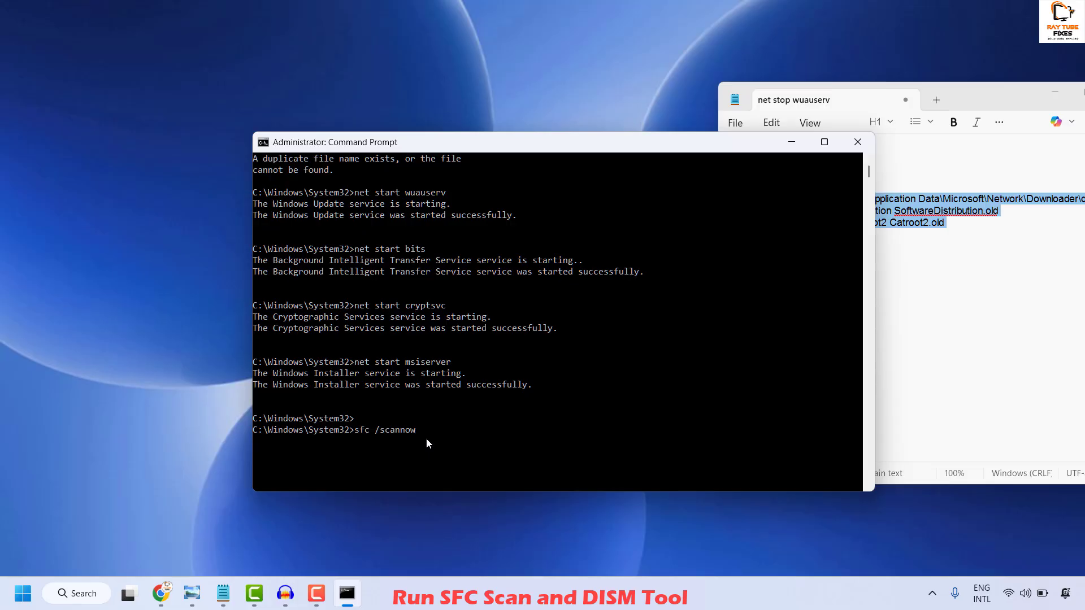
{"action": "scroll", "coordinate": [427, 439], "scroll_direction": "down", "scroll_amount": 2}
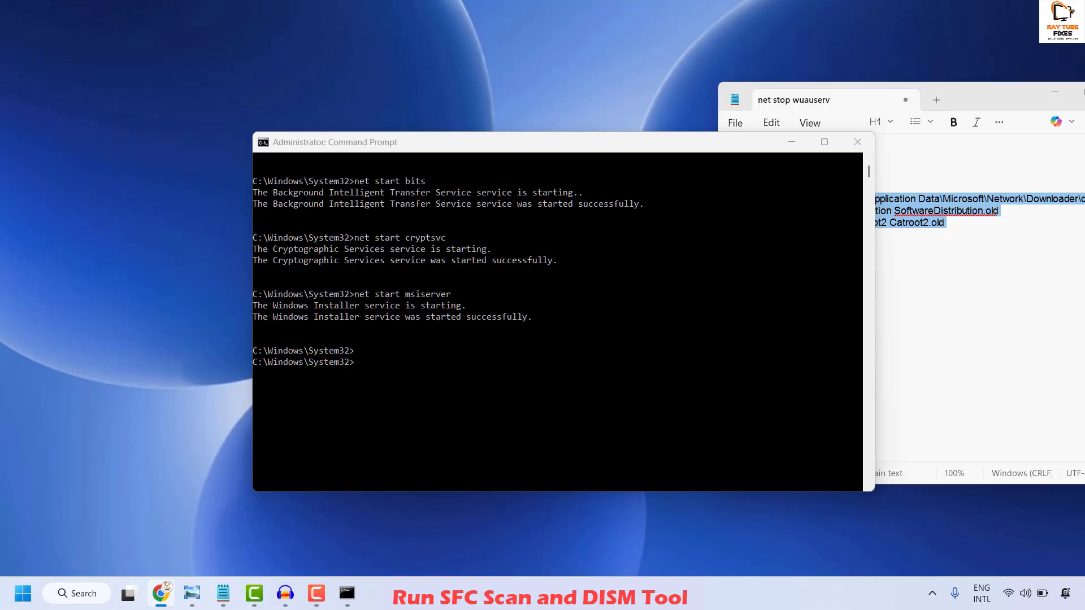
Paste and run DISM /Online /Cleanup-Image /RestoreHealth in the console
{"action": "left_click", "coordinate": [362, 366]}
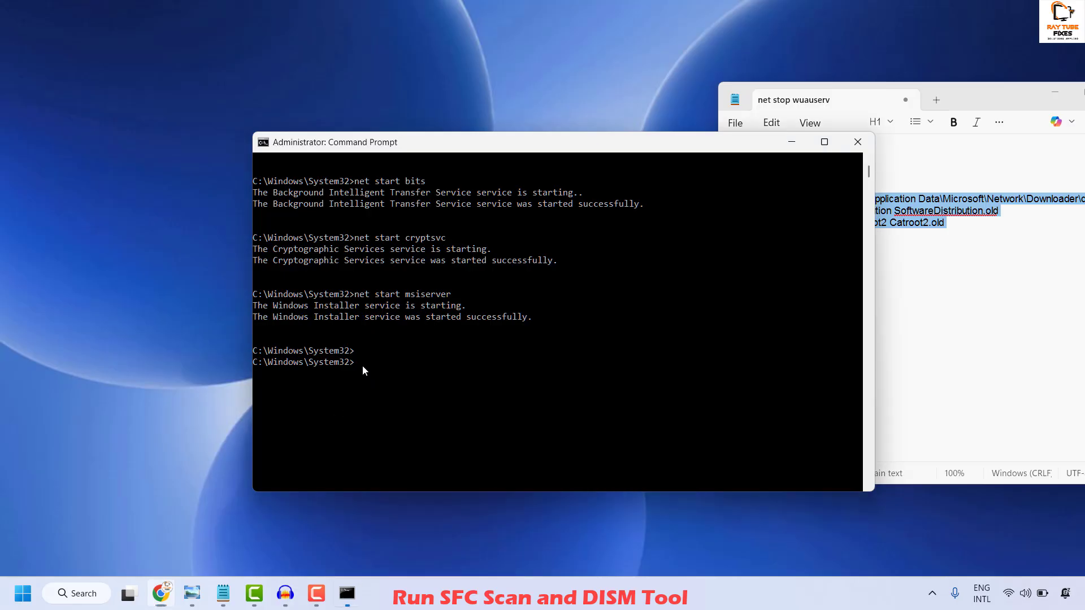
{"action": "right_click", "coordinate": [361, 361]}
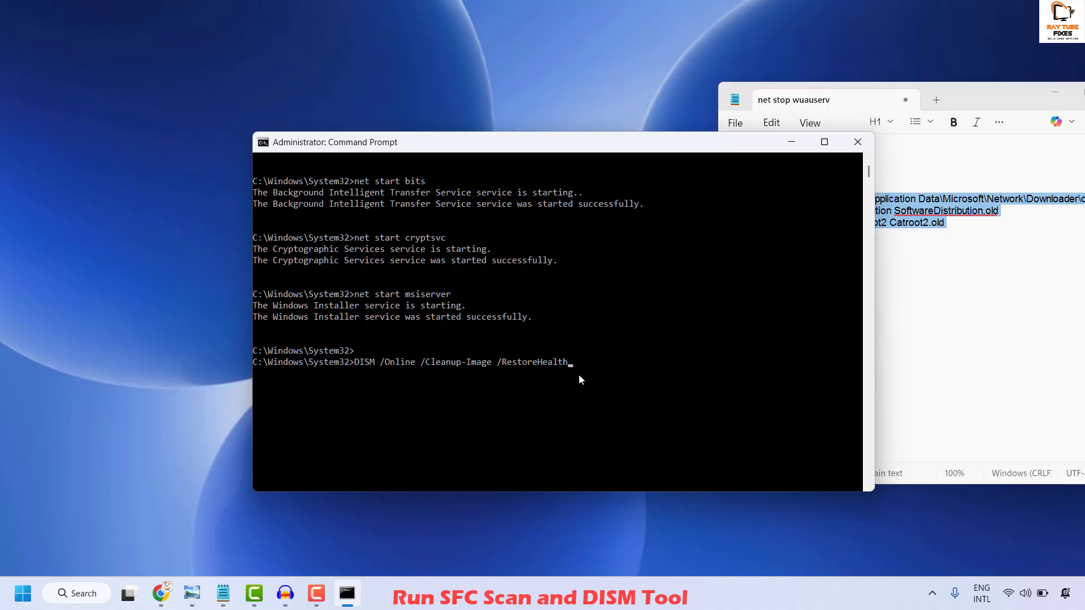
{"action": "key", "text": "Return"}
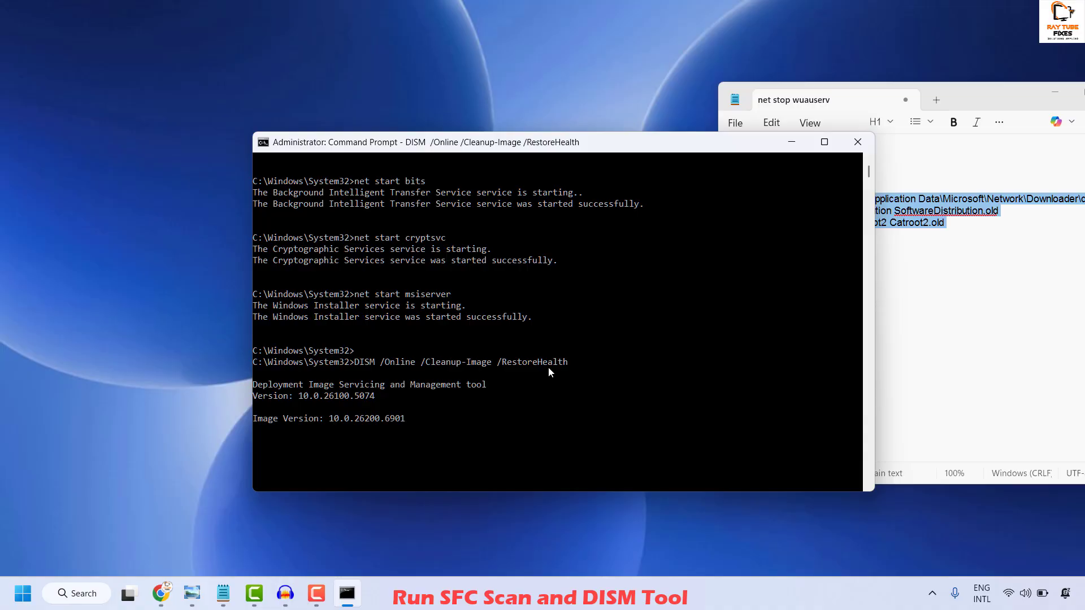
{"action": "scroll", "coordinate": [544, 352], "scroll_direction": "down", "scroll_amount": 1}
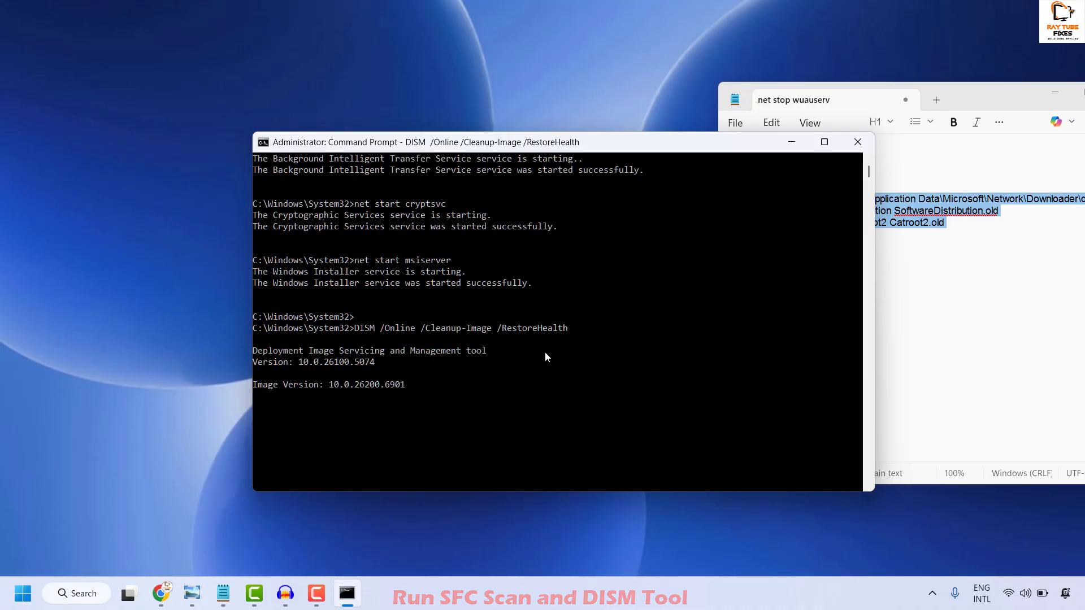
{"action": "scroll", "coordinate": [545, 357], "scroll_direction": "down", "scroll_amount": 5}
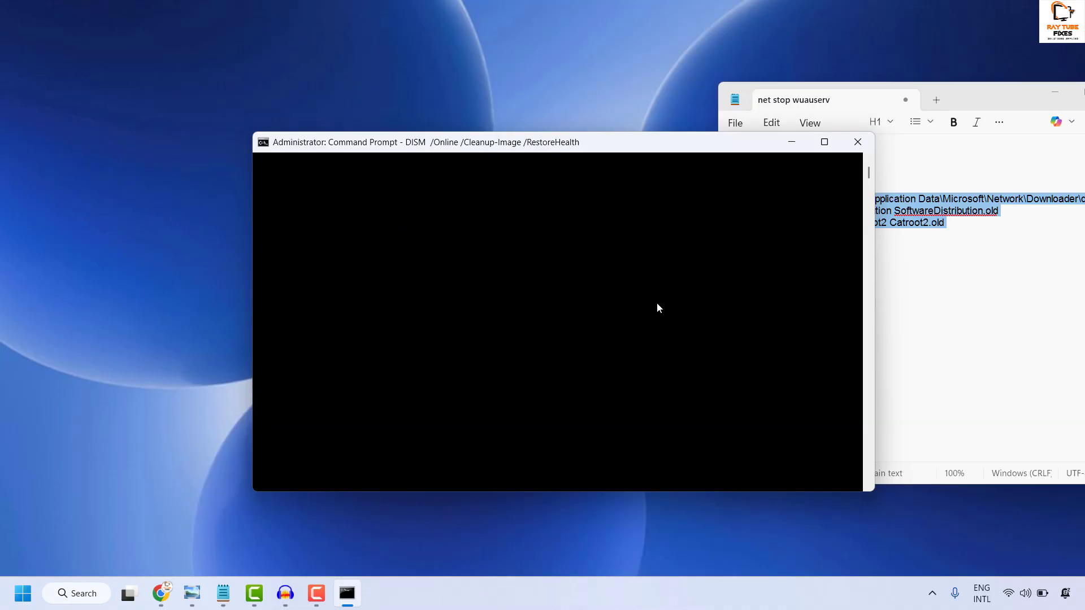
Close Command Prompt and move the Notepad window toward the centre
{"action": "left_click", "coordinate": [855, 148]}
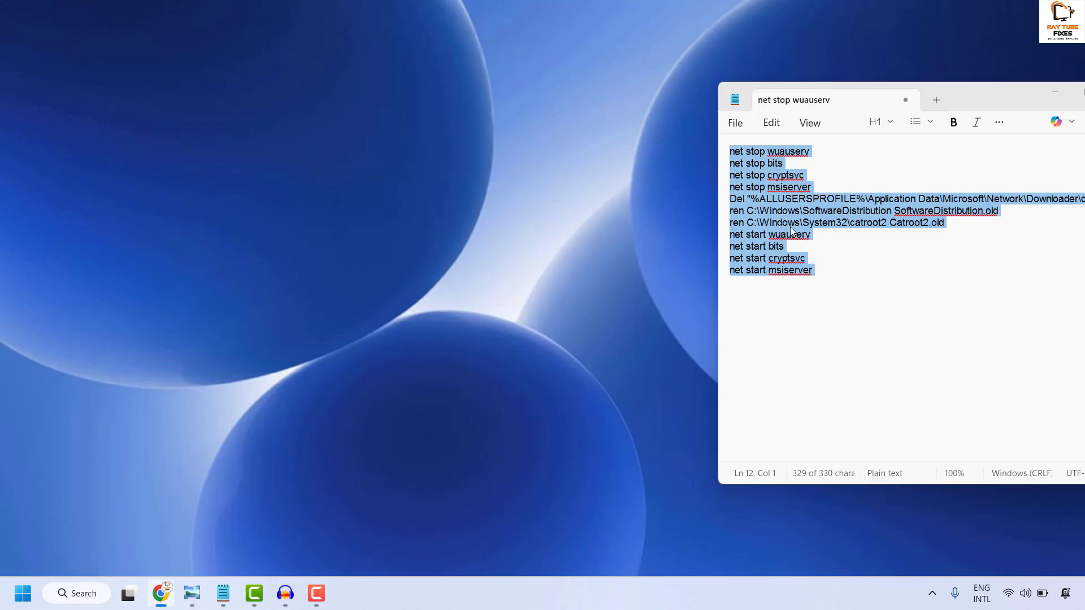
{"action": "left_click_drag", "start_coordinate": [999, 93], "coordinate": [772, 124]}
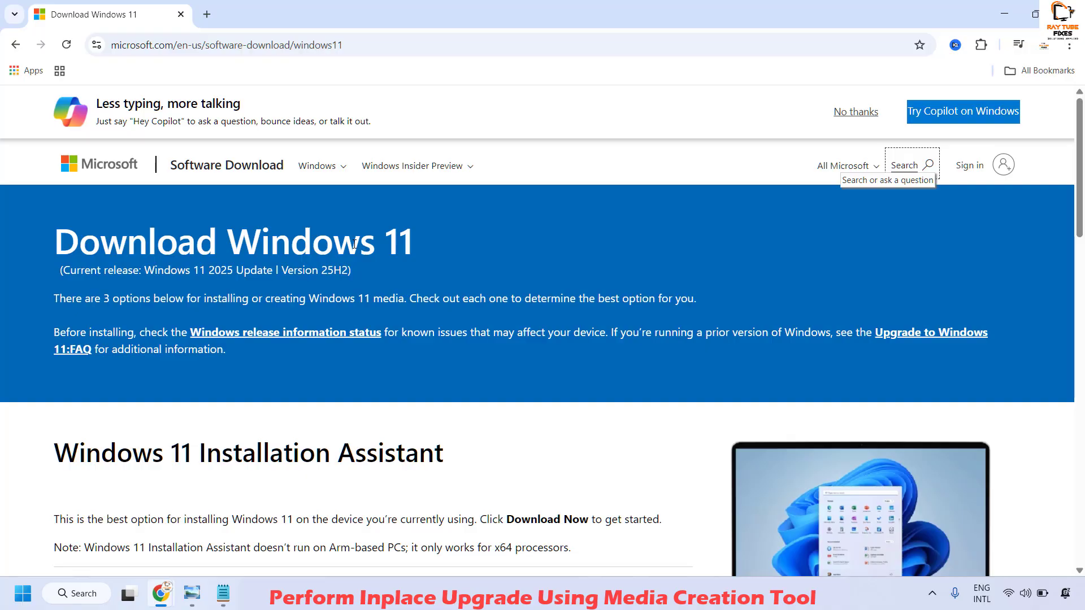
Download MediaCreationTool.exe from the Create Windows 11 Installation Media section
{"action": "scroll", "coordinate": [354, 245], "scroll_direction": "down", "scroll_amount": 5}
{"action": "scroll", "coordinate": [355, 244], "scroll_direction": "down", "scroll_amount": 1}
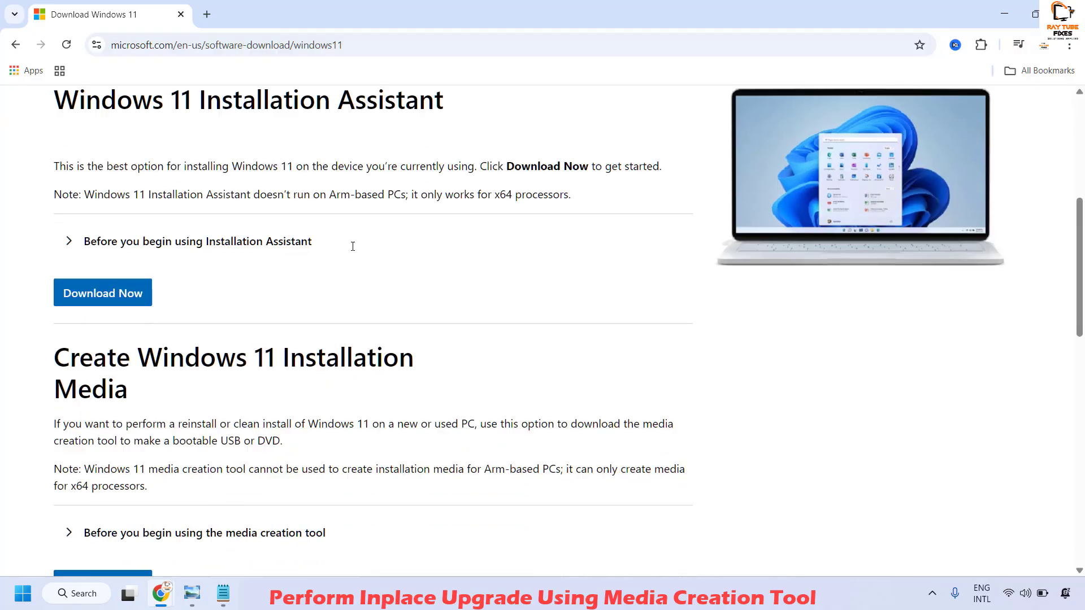
{"action": "scroll", "coordinate": [414, 305], "scroll_direction": "down", "scroll_amount": 3}
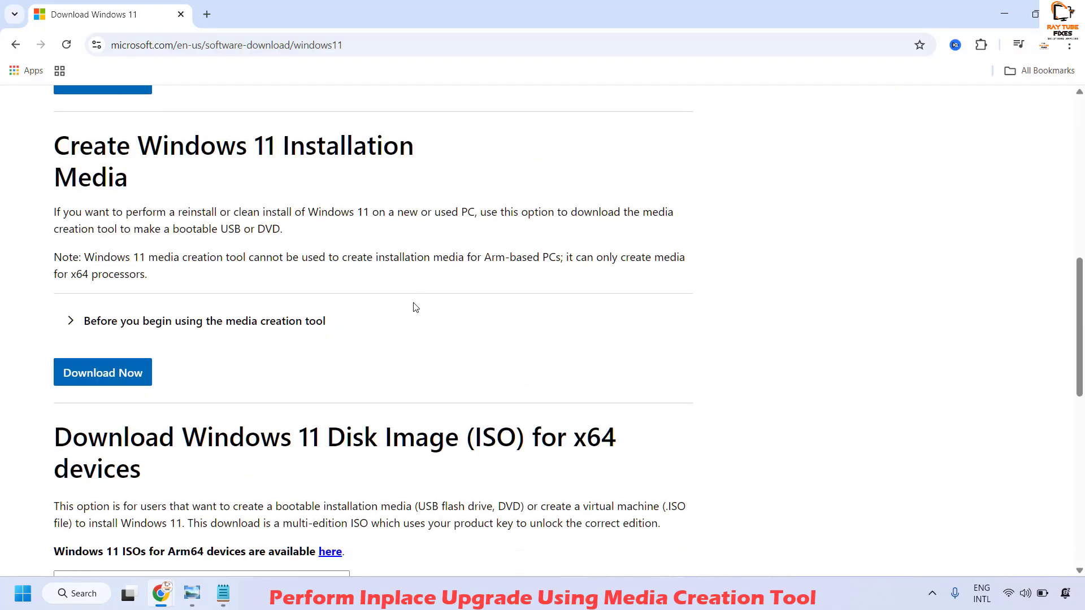
{"action": "scroll", "coordinate": [414, 308], "scroll_direction": "up", "scroll_amount": 1}
{"action": "scroll", "coordinate": [414, 307], "scroll_direction": "down", "scroll_amount": 1}
{"action": "left_click", "coordinate": [117, 375]}
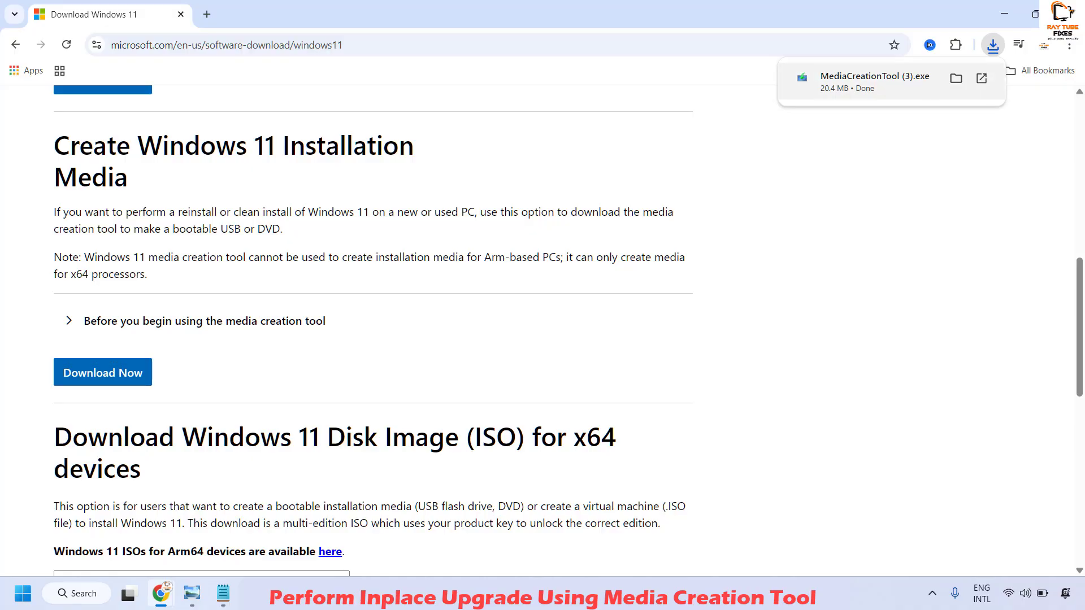
Launch the downloaded Media Creation Tool and accept the Windows 11 license terms
{"action": "key", "text": "alt+Tab"}
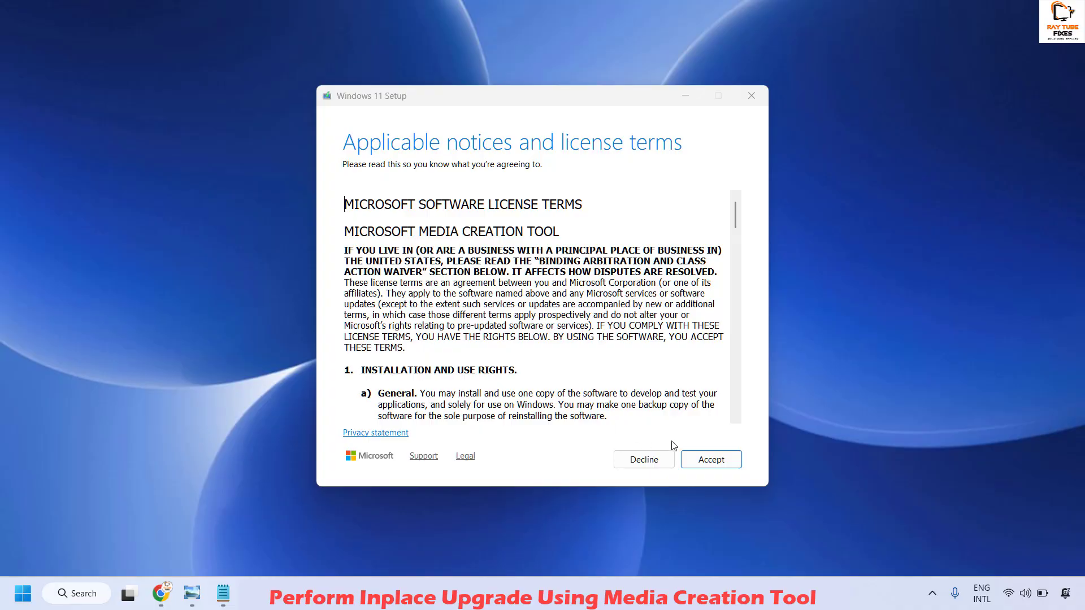
{"action": "left_click", "coordinate": [713, 459]}
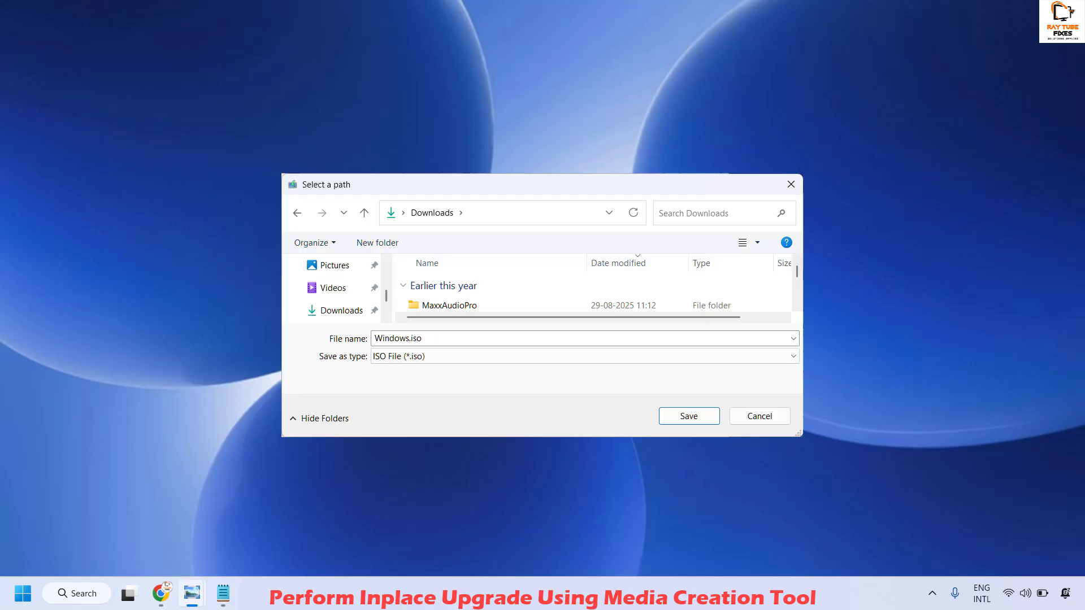
Confirm Save in the Select a path dialog to write Windows.iso into Downloads
{"action": "key", "text": "Return"}
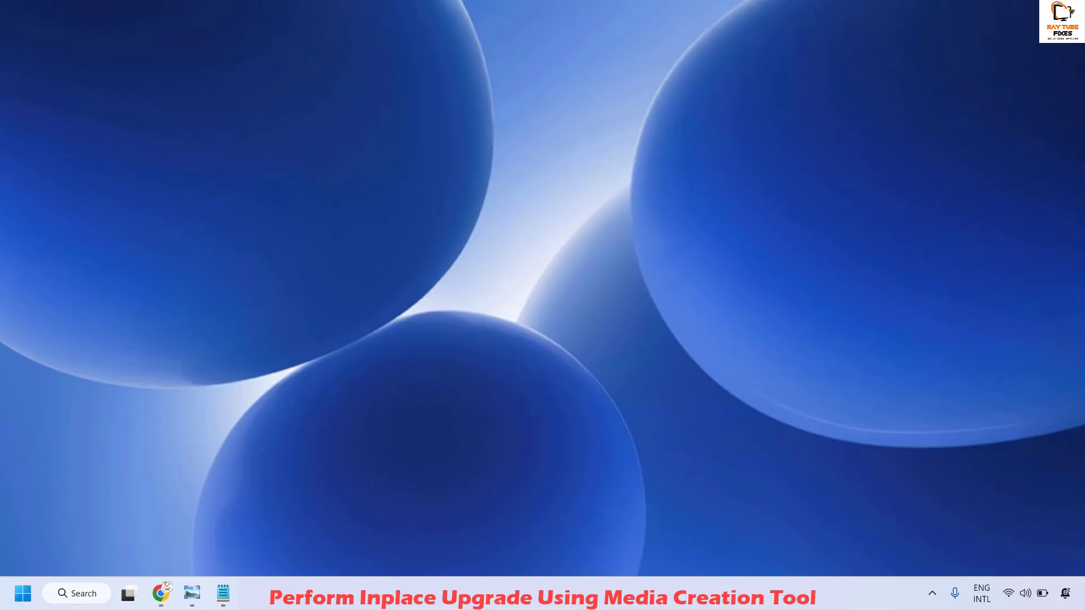
Open Settings from the Start right-click list and check for updates in Windows Update
{"action": "right_click", "coordinate": [22, 593]}
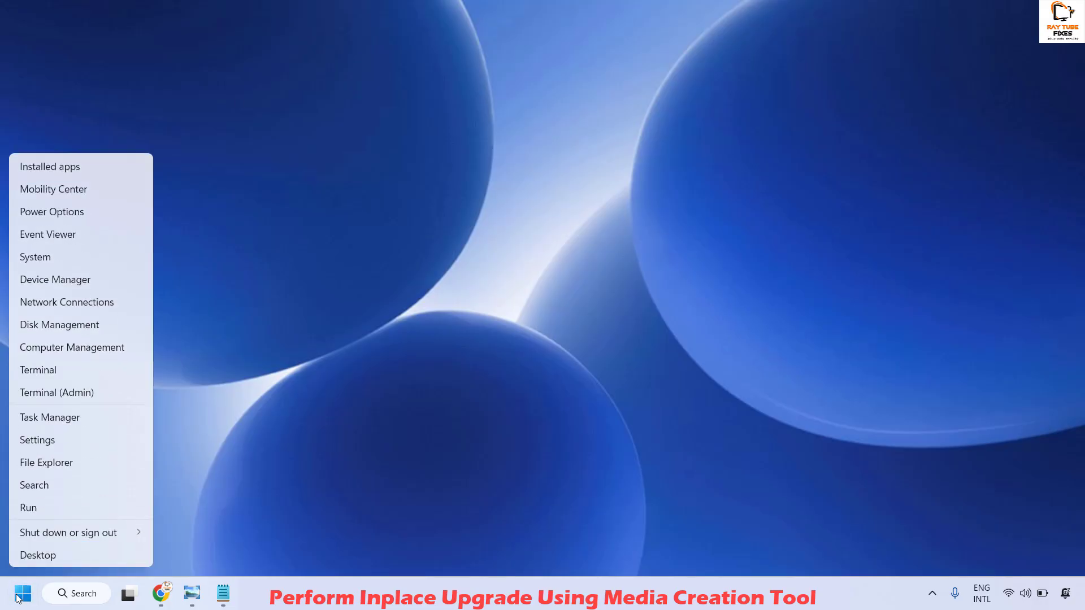
{"action": "left_click", "coordinate": [62, 443]}
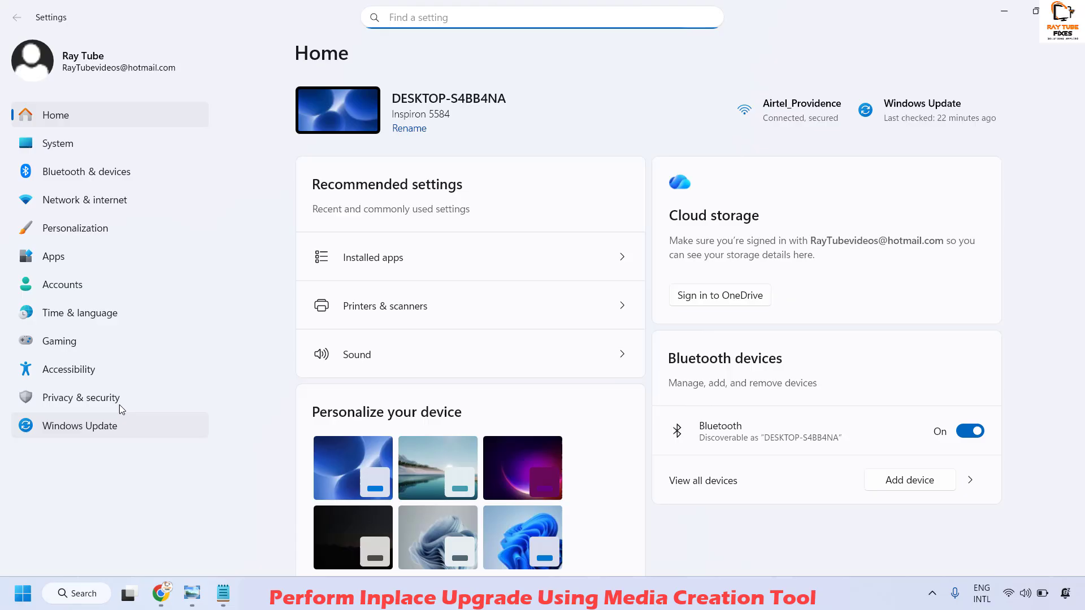
{"action": "left_click", "coordinate": [78, 429]}
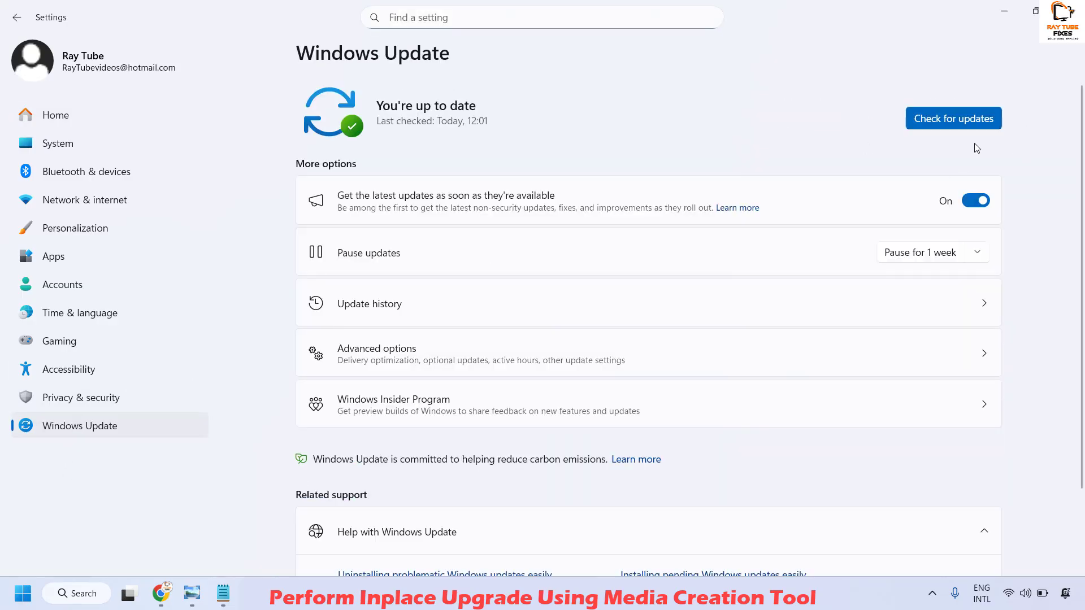
{"action": "left_click", "coordinate": [950, 117]}
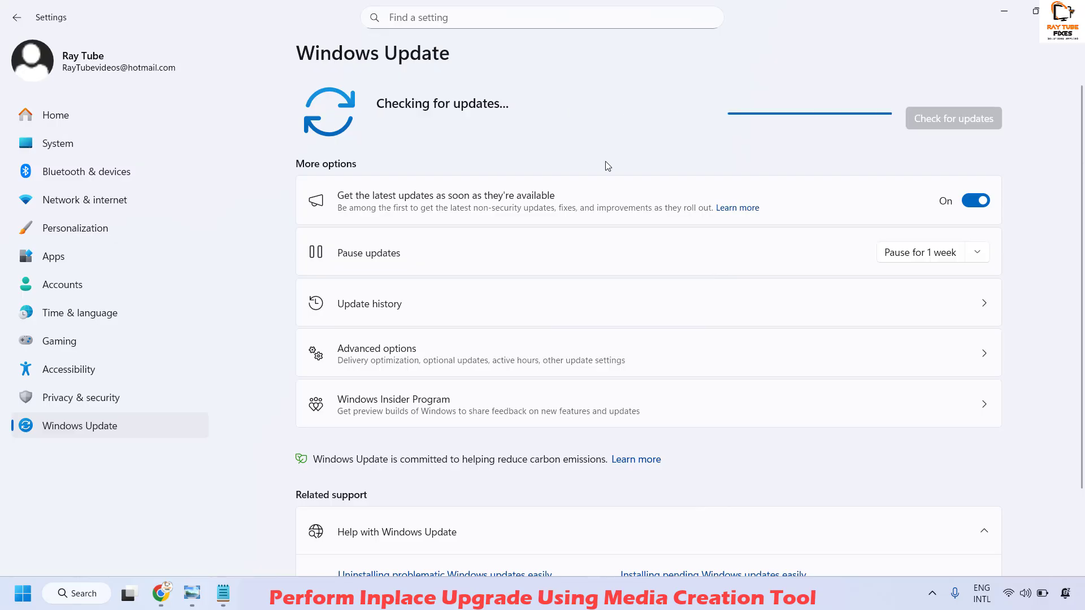